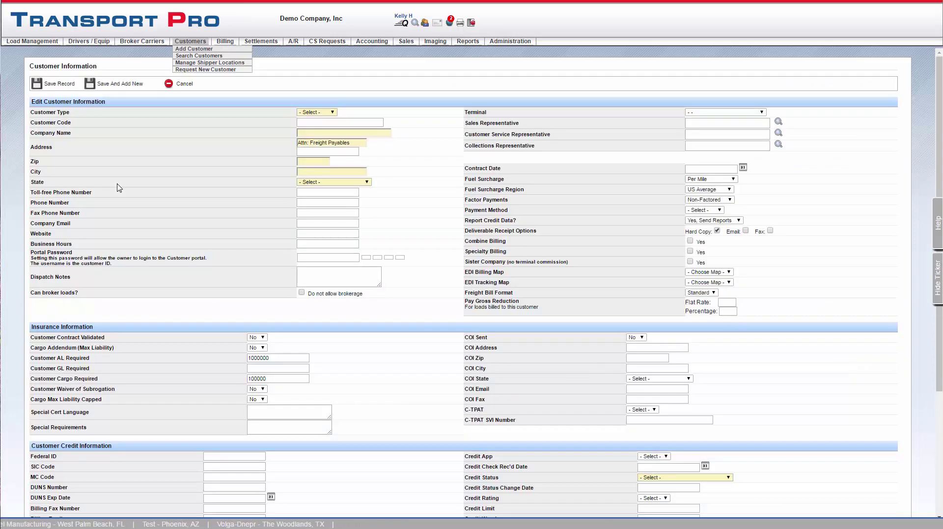
# Step: Open the Customer Type list on the blank new-customer form
pyautogui.click(334, 112)
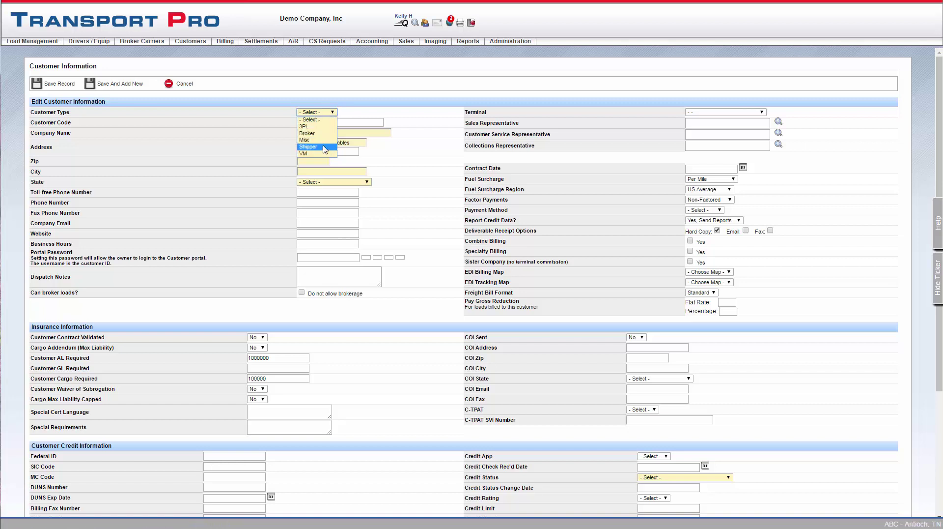
pyautogui.click(324, 147)
pyautogui.click(328, 122)
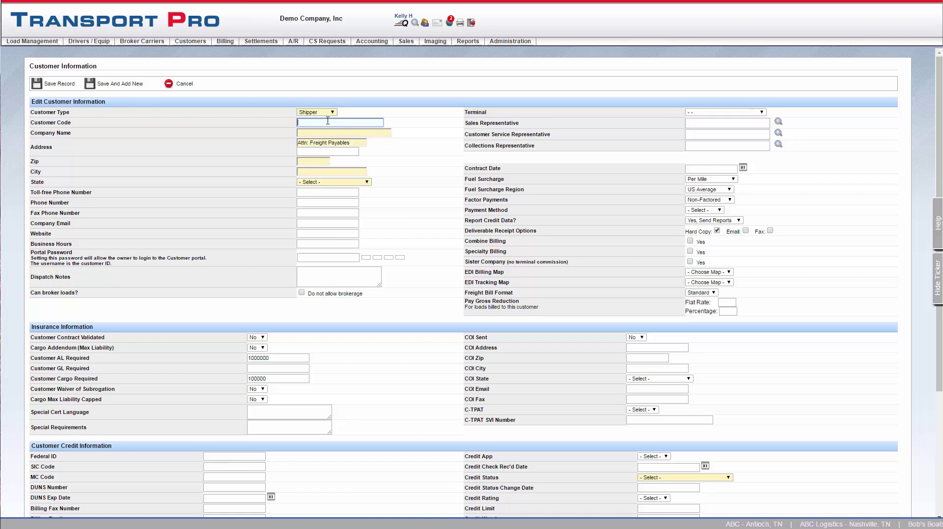
pyautogui.write('KLC')
pyautogui.click(328, 130)
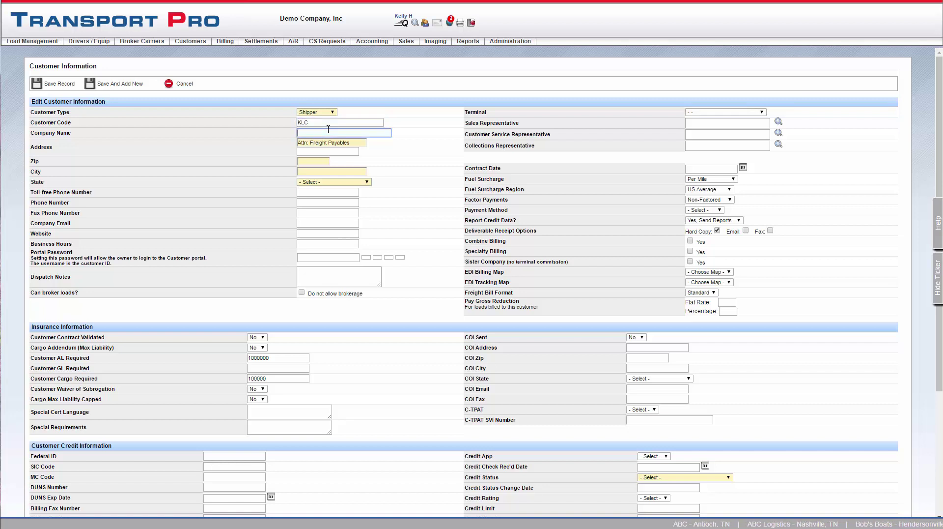
pyautogui.write('KLC ')
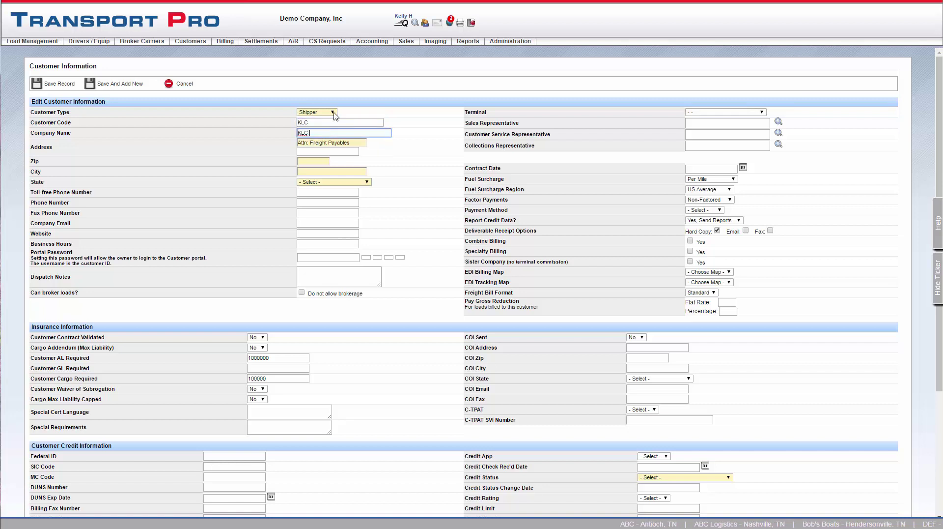
pyautogui.write('Shipping')
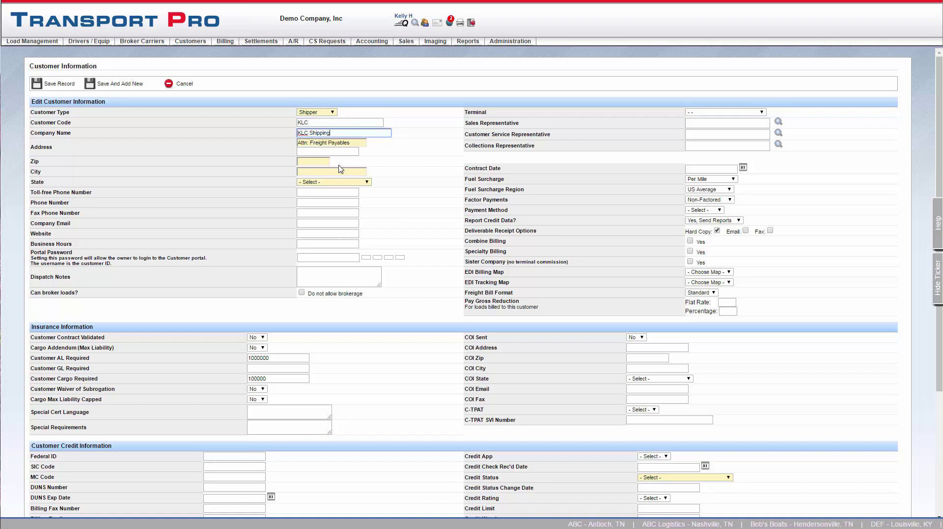
pyautogui.click(318, 151)
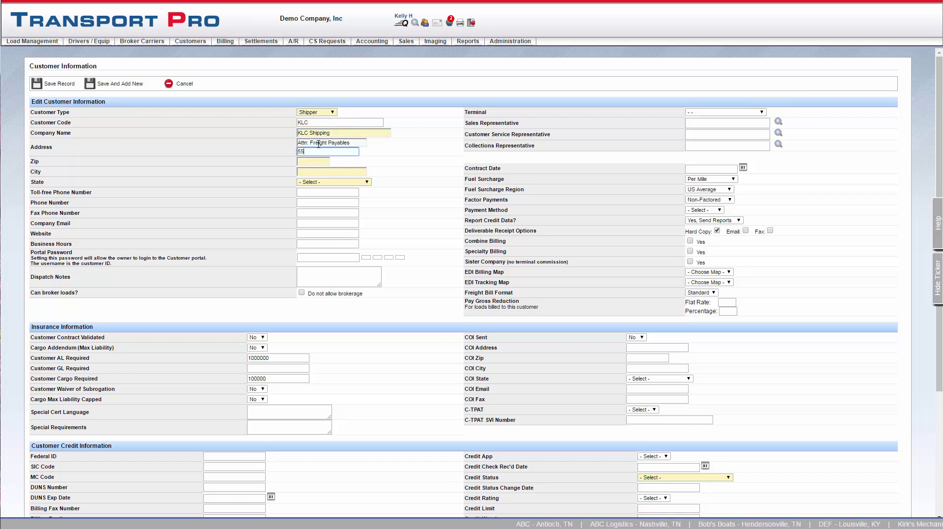
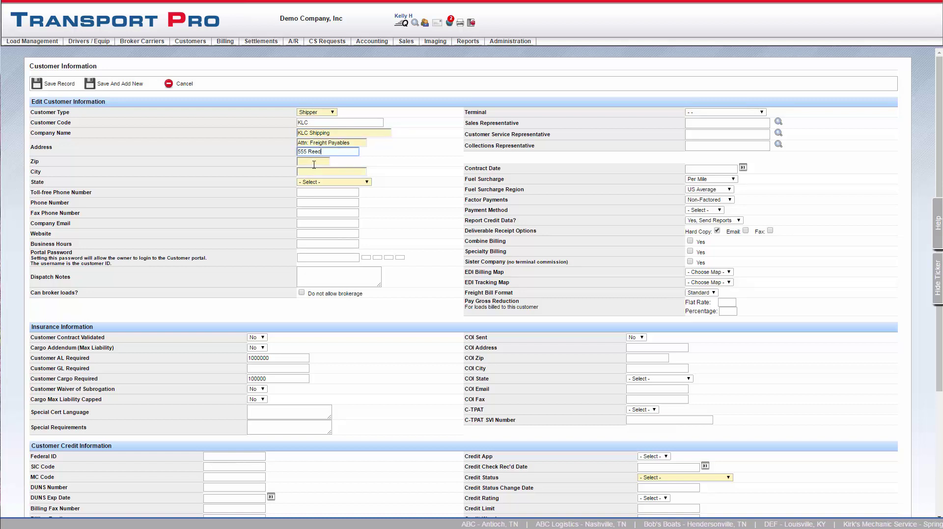
pyautogui.press('Tab')
# Step: Enter zip 37013 so city Antioch and state Tennessee fill in, then add the company phone number
pyautogui.write('37013')
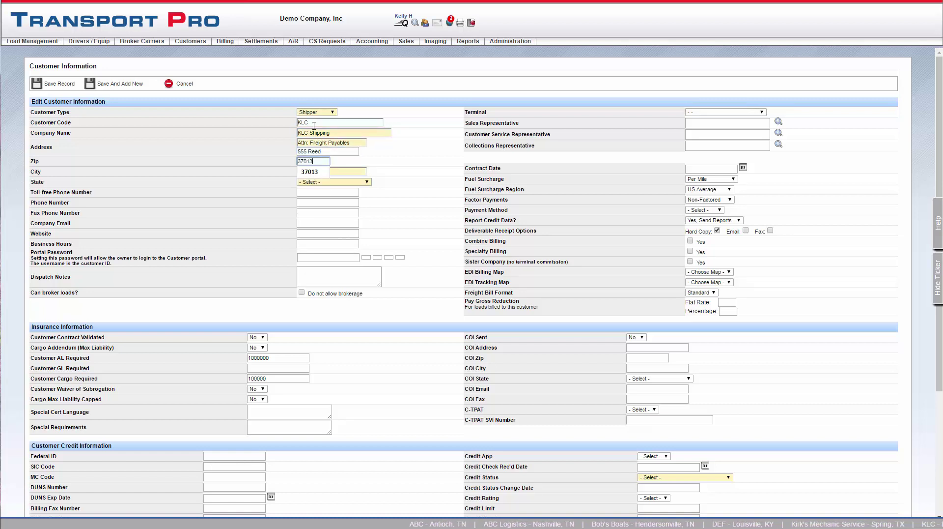
pyautogui.click(330, 224)
pyautogui.click(310, 210)
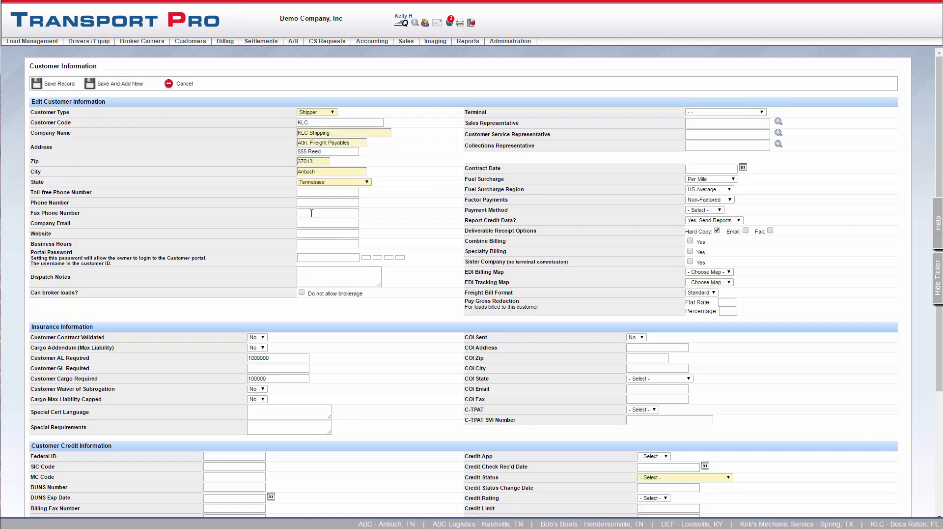
pyautogui.click(309, 203)
pyautogui.write('555')
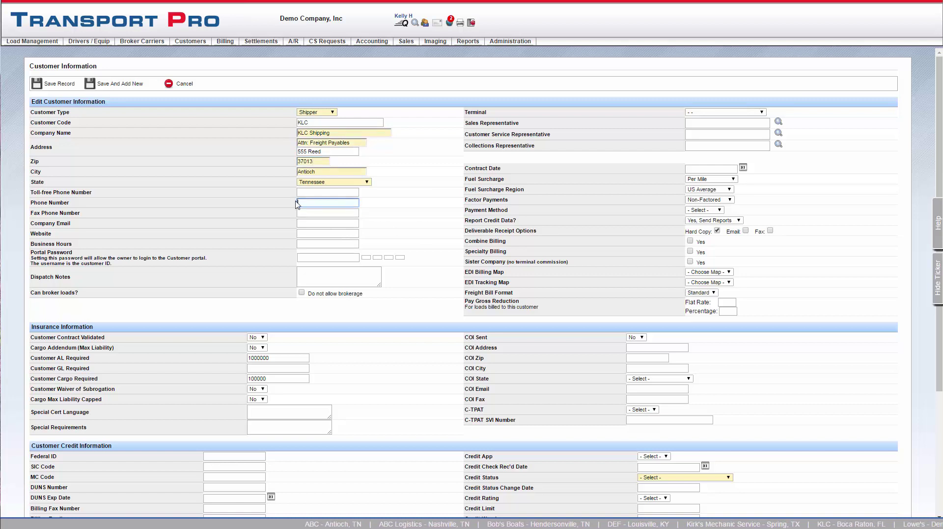
pyautogui.click(322, 213)
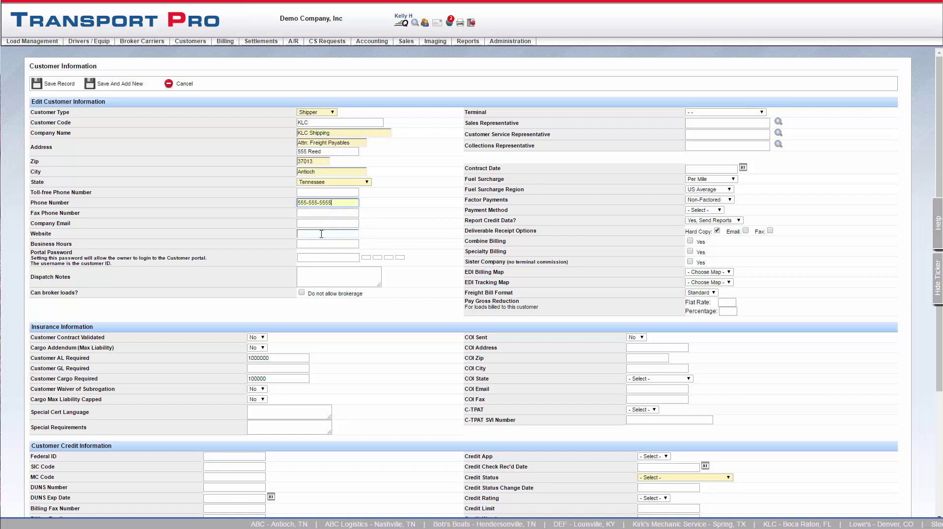
# Step: Add the company e-mail address and the dispatch note 'Agent 102'
pyautogui.click(305, 223)
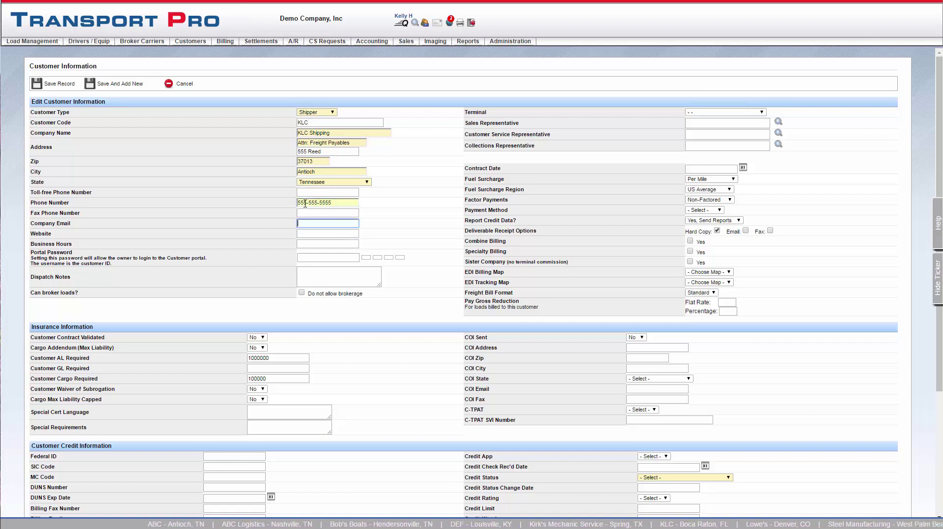
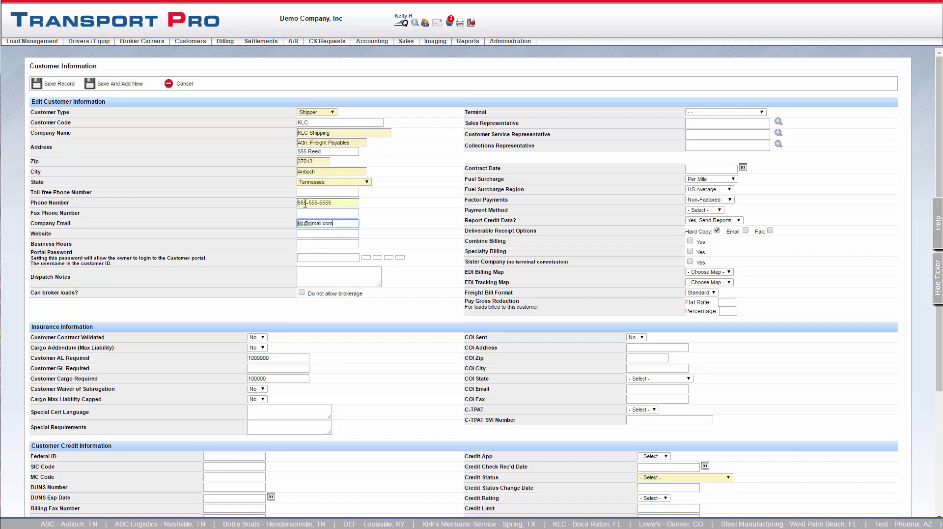
pyautogui.press('Tab')
pyautogui.press('Tab')
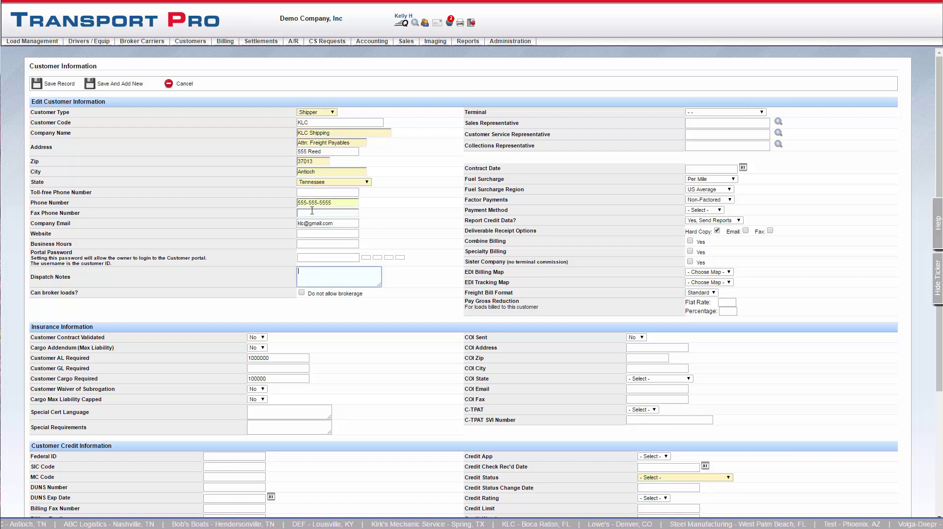
pyautogui.write('Agent 102')
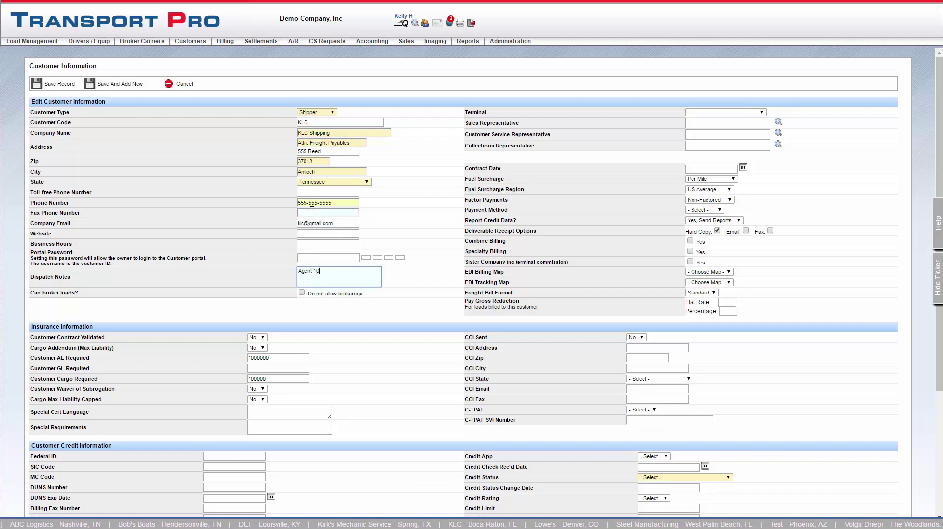
pyautogui.click(422, 274)
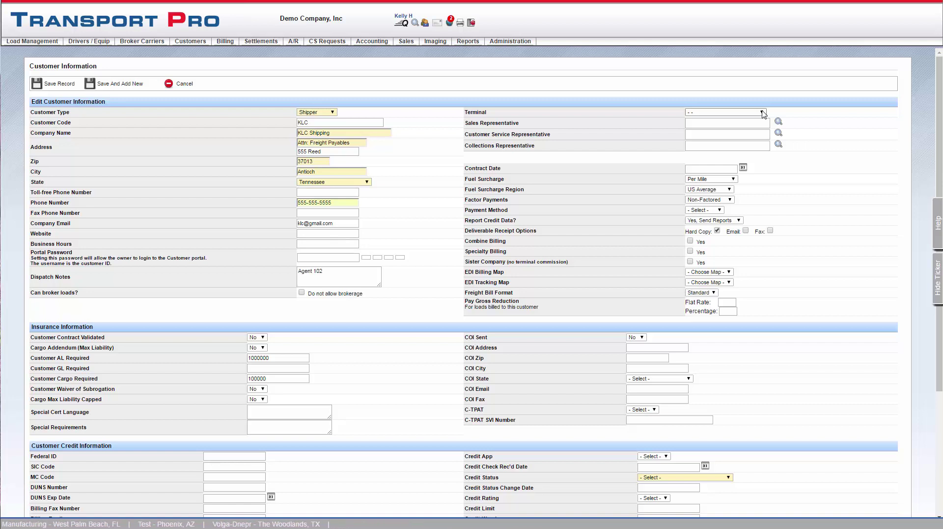
# Step: Assign the customer to terminal 102 - AGENT 102
pyautogui.click(762, 112)
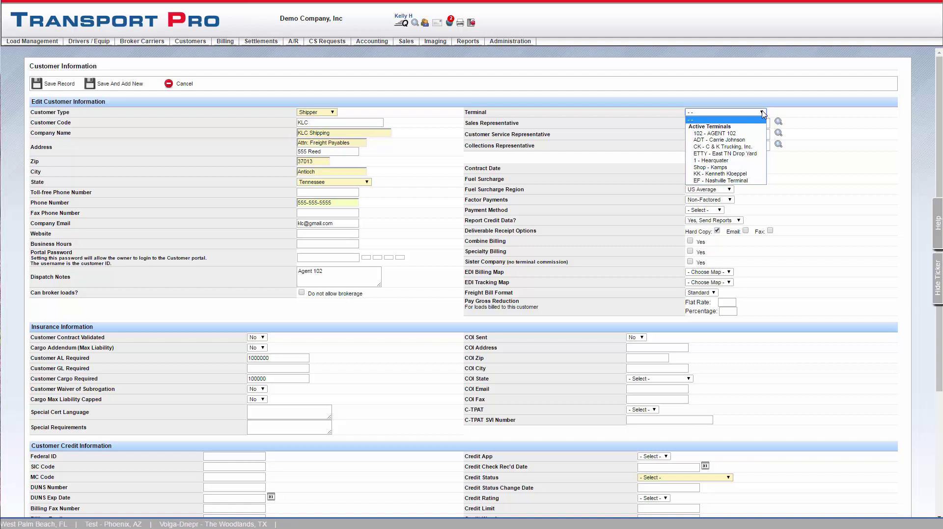
pyautogui.click(751, 134)
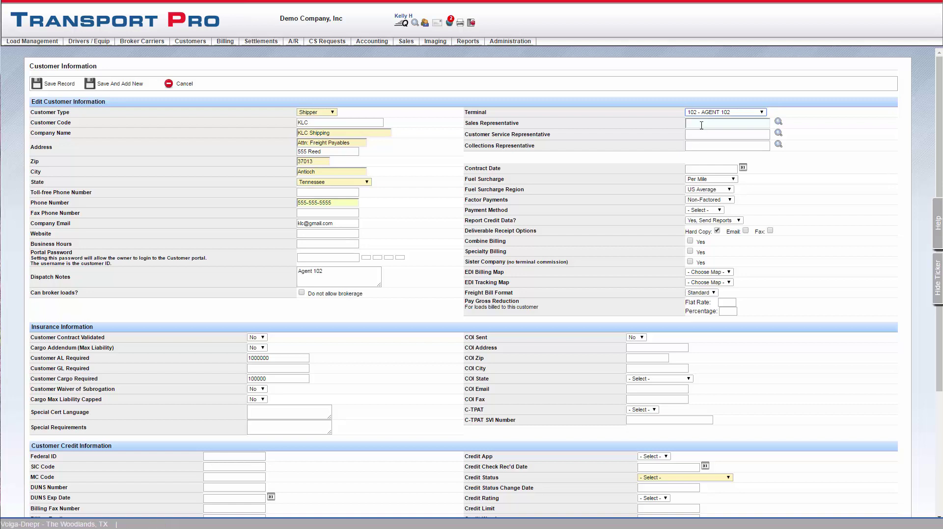
pyautogui.click(701, 134)
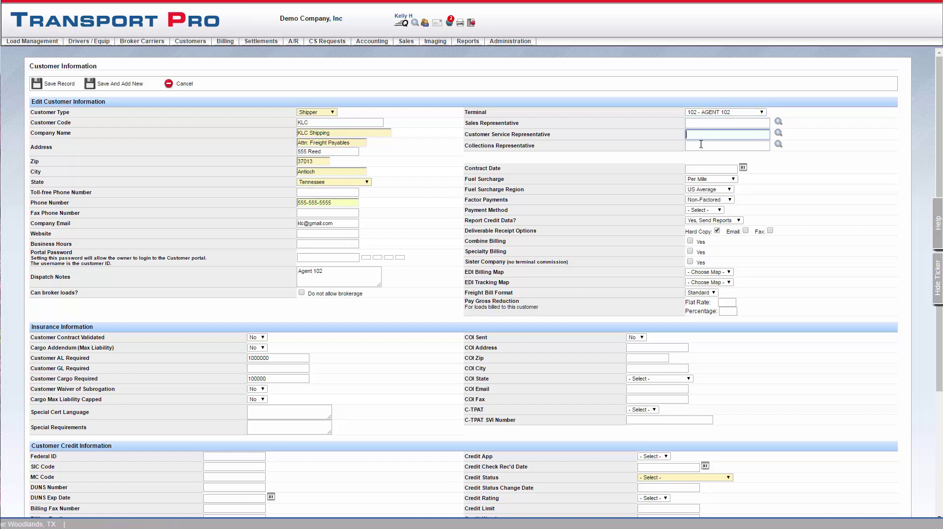
pyautogui.click(701, 145)
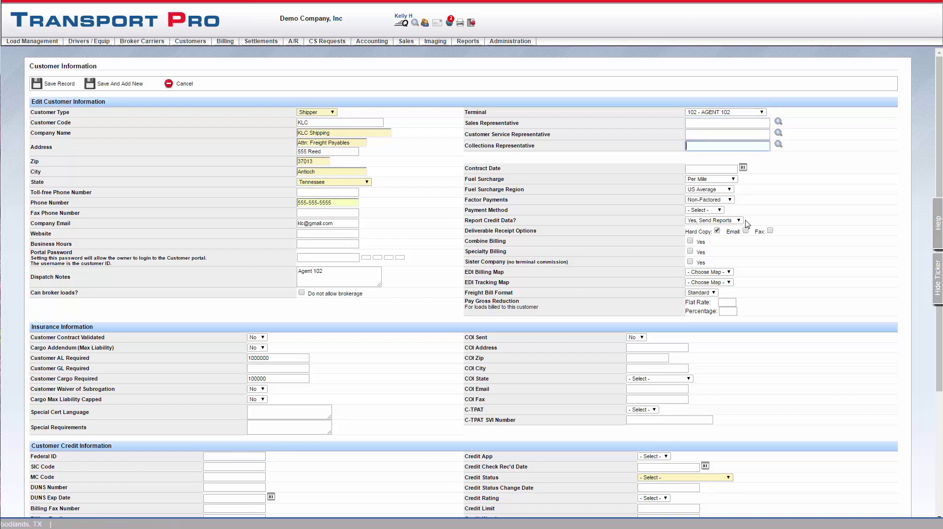
# Step: Set the contract date to June 15, 2016 from the calendar
pyautogui.click(744, 172)
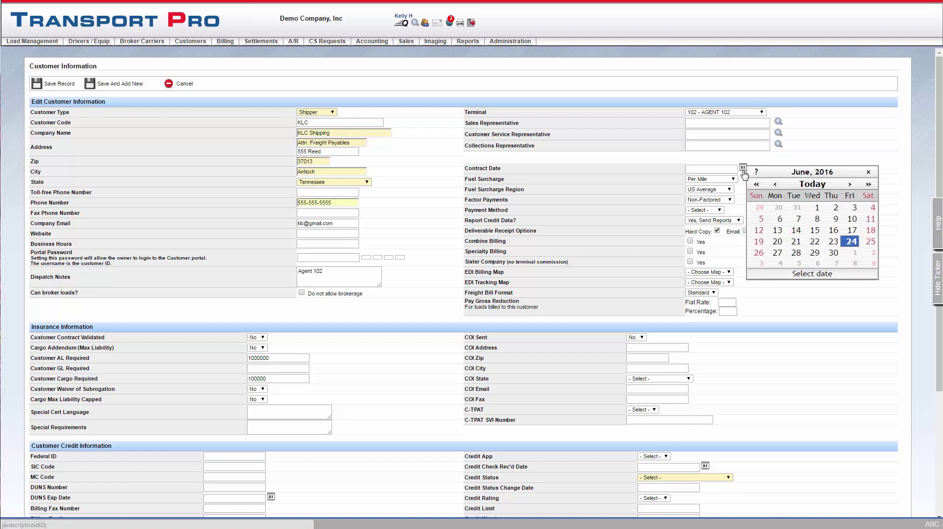
pyautogui.click(818, 231)
pyautogui.click(778, 207)
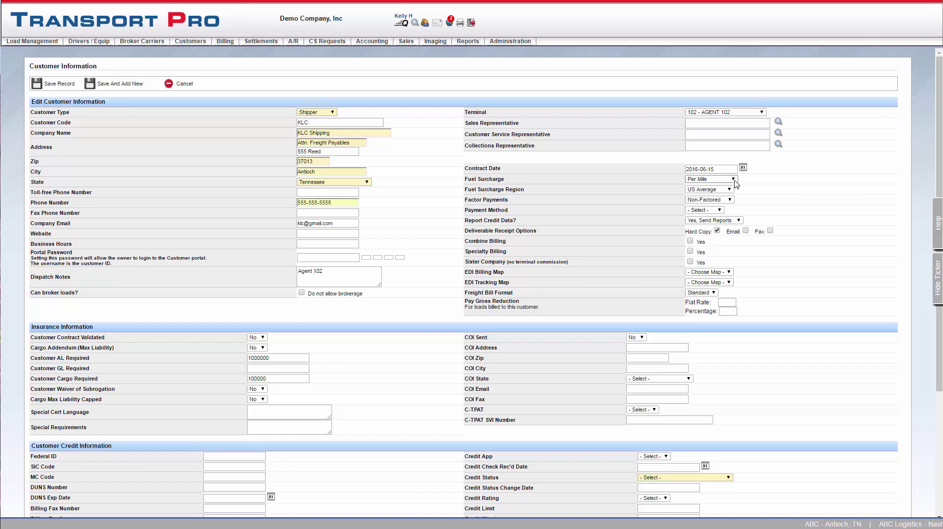
# Step: Keep the fuel surcharge at Per Mile with the US Average region
pyautogui.click(735, 181)
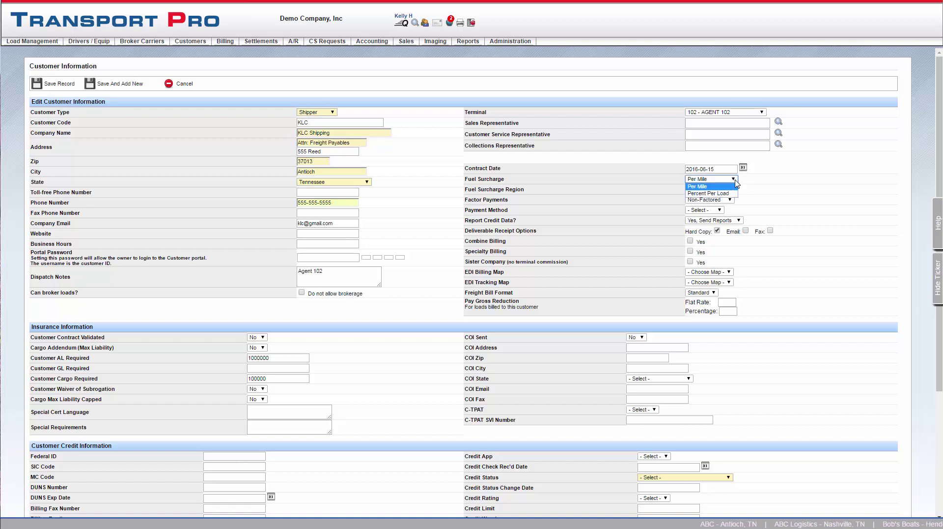
pyautogui.click(735, 186)
pyautogui.click(731, 190)
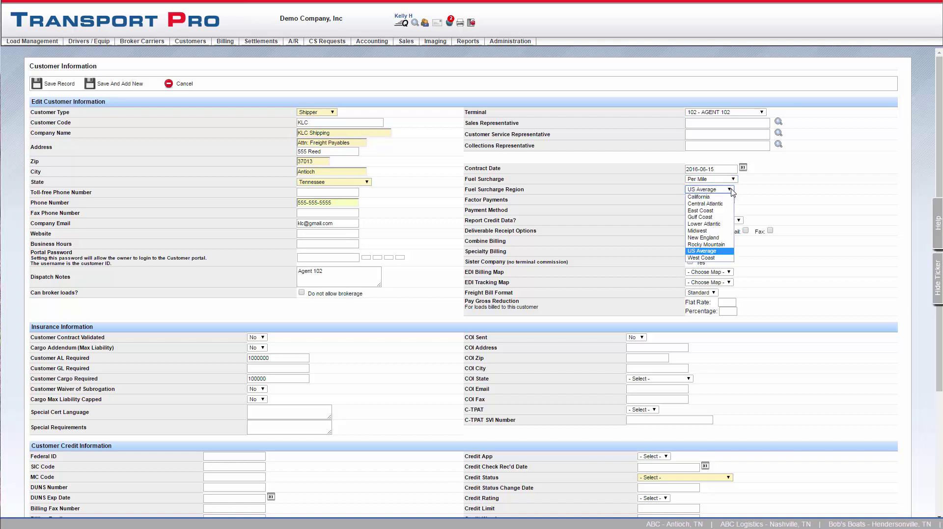
pyautogui.click(731, 190)
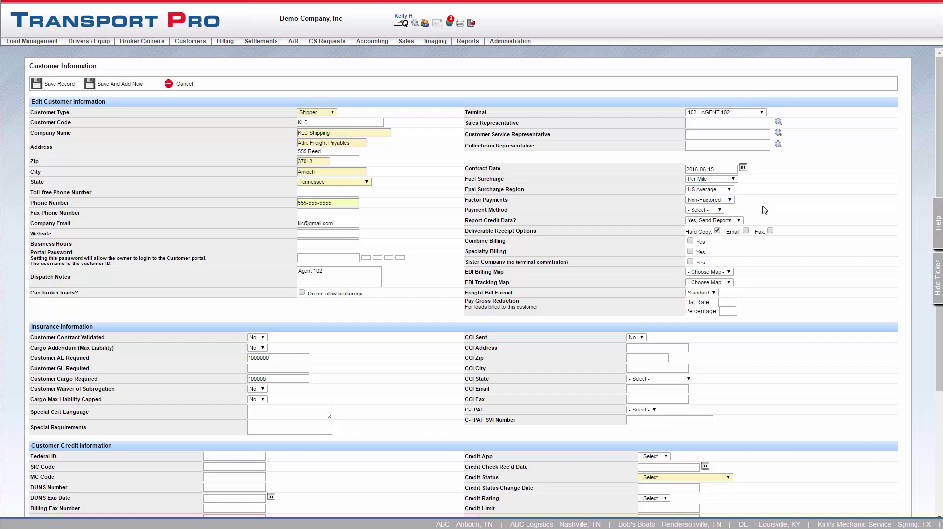
# Step: Set Factor Payments to Crestmark Bank and Payment Method to Credit Card
pyautogui.click(730, 200)
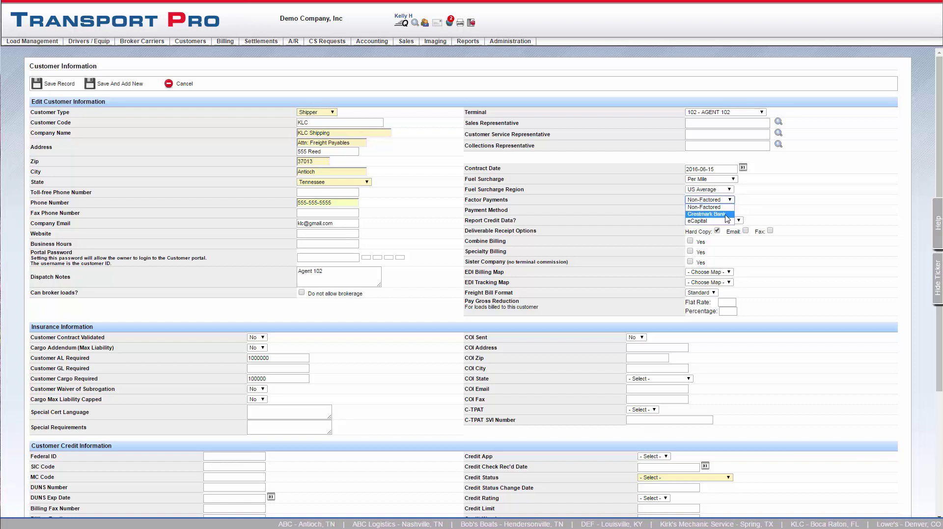
pyautogui.click(726, 214)
pyautogui.click(721, 210)
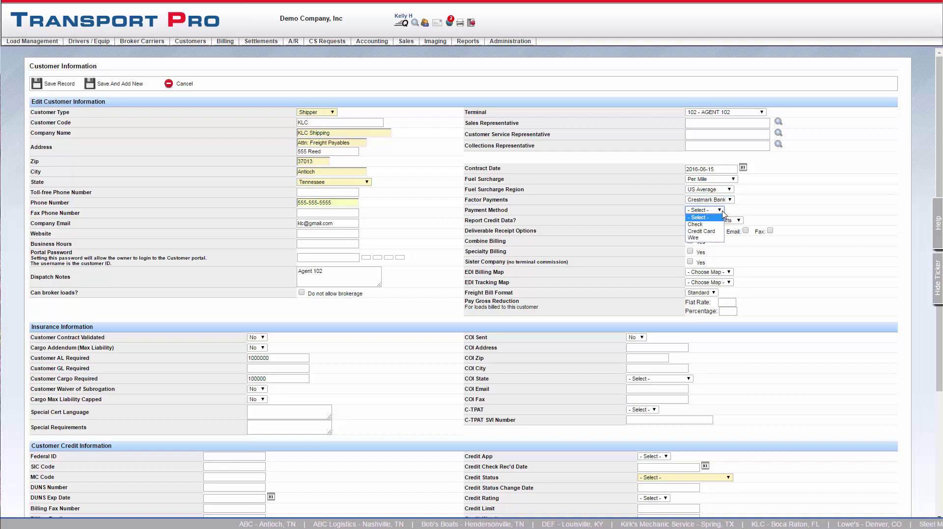
pyautogui.click(716, 235)
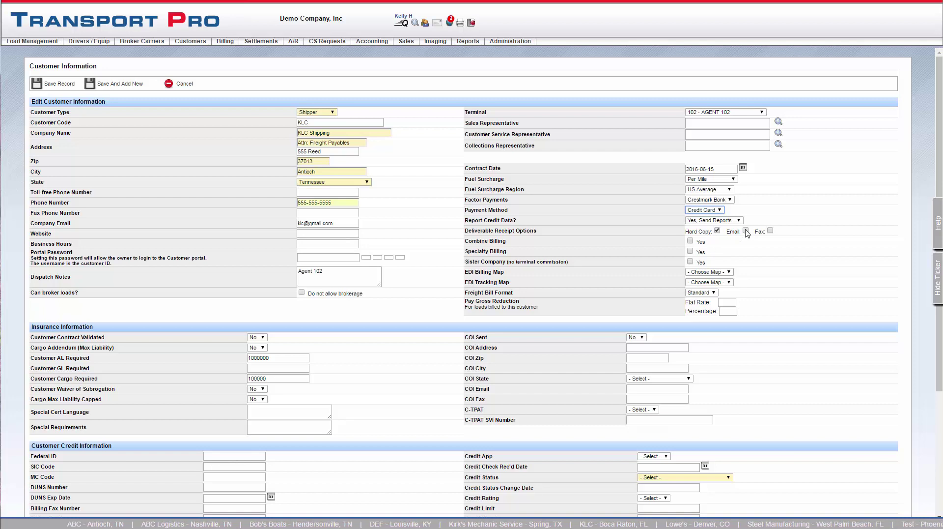
# Step: Add e-mail receipt delivery and leave the EDI billing and tracking maps unset
pyautogui.click(746, 230)
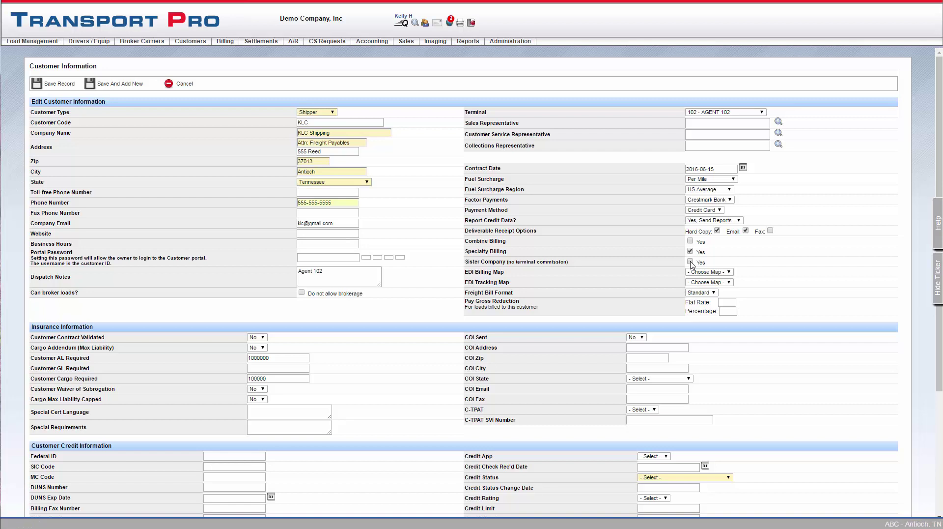
pyautogui.click(729, 273)
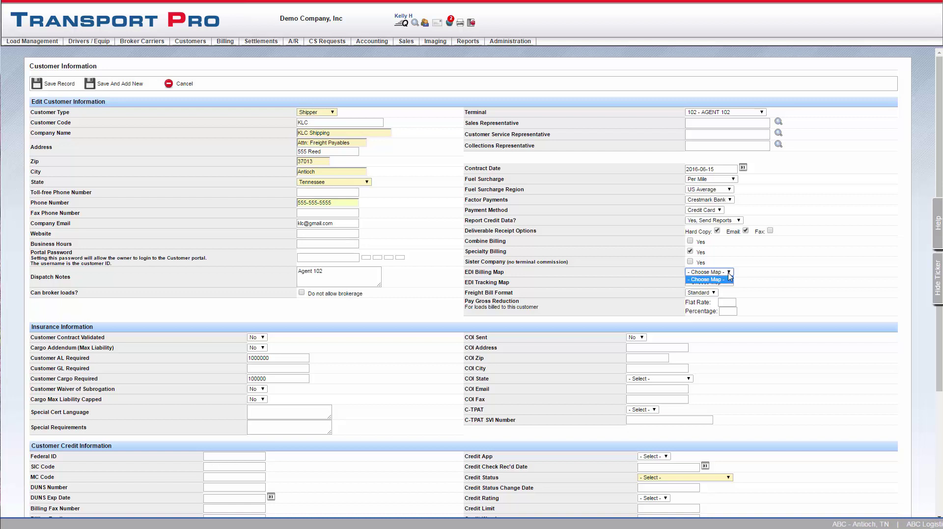
pyautogui.click(729, 274)
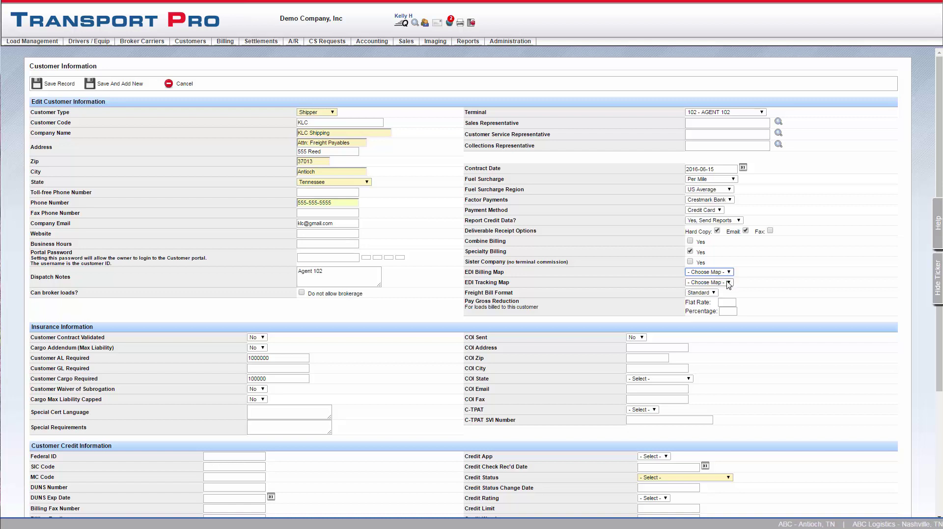
pyautogui.click(730, 283)
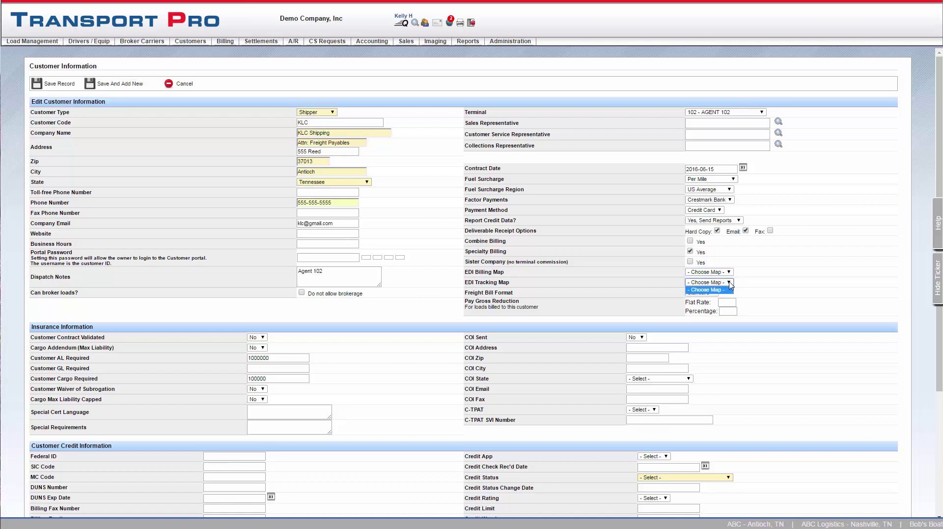
pyautogui.click(729, 282)
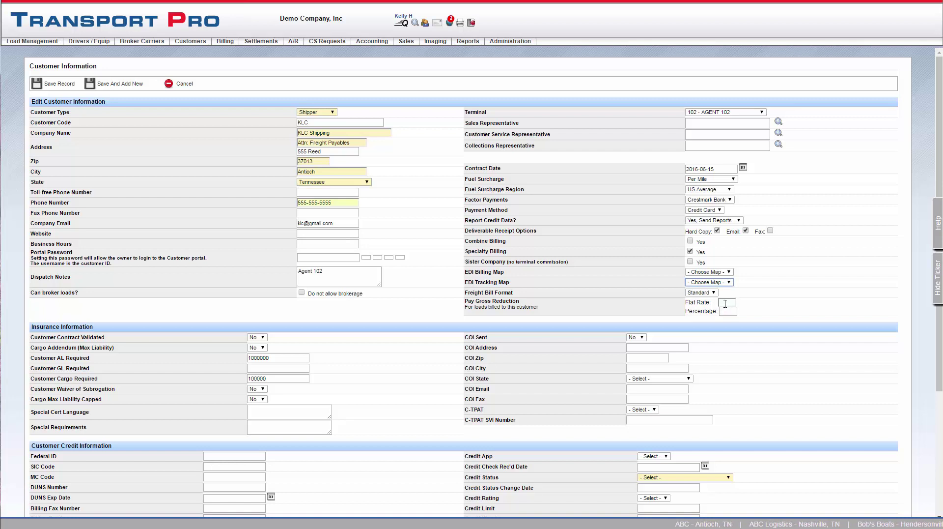
# Step: Enter a pay gross reduction flat rate of 100
pyautogui.click(725, 303)
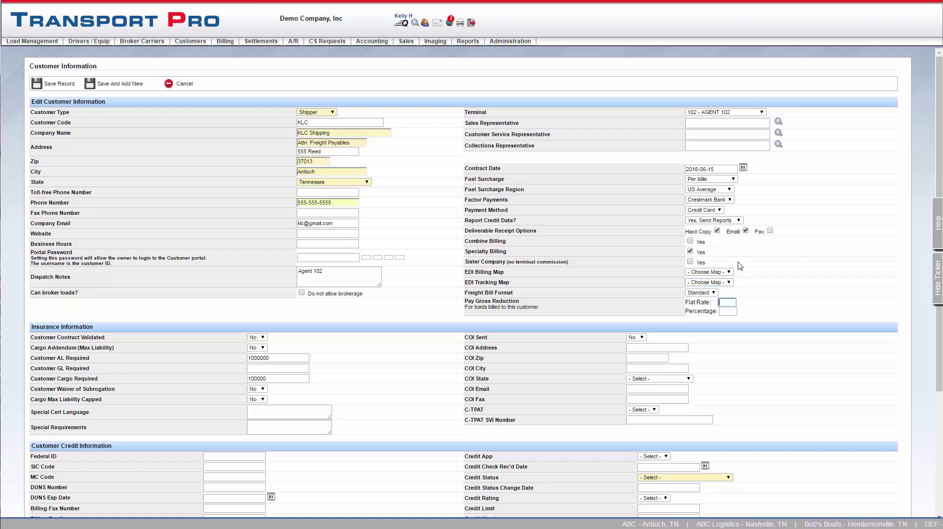
pyautogui.write('100')
pyautogui.click(792, 303)
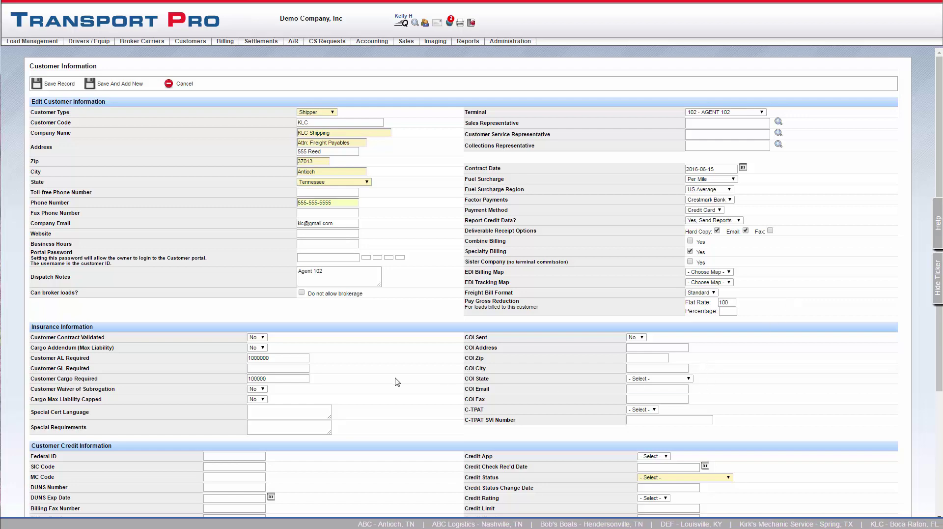
# Step: Set Customer Contract Validated to Yes, leaving Cargo Addendum at No
pyautogui.scroll(-3, 397, 381)
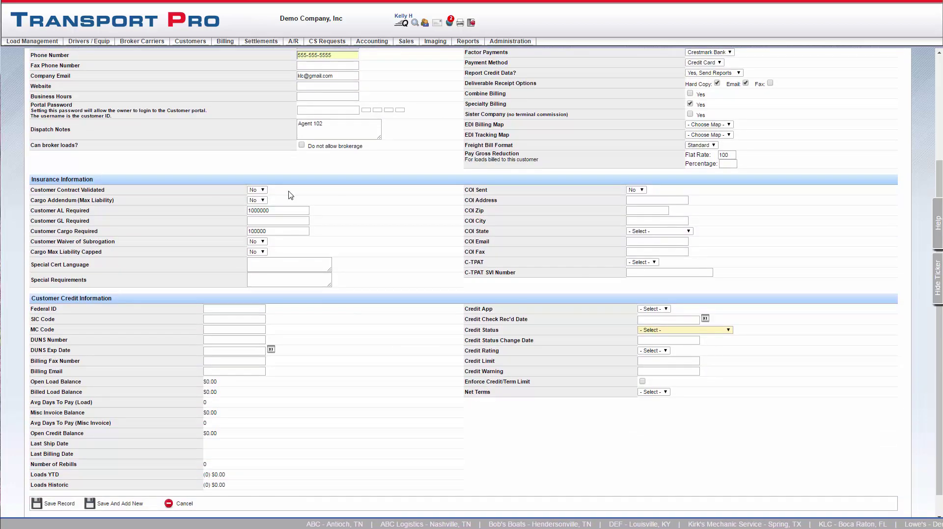
pyautogui.click(262, 190)
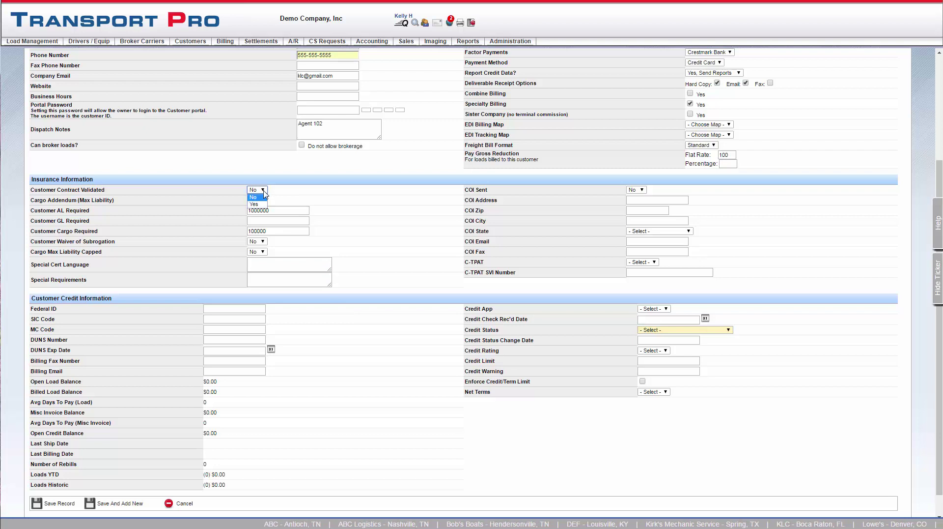
pyautogui.click(256, 205)
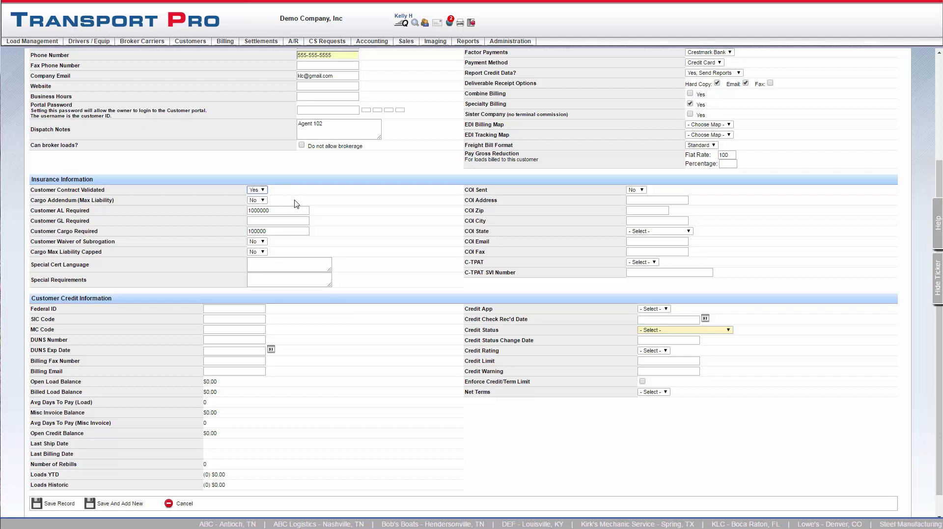
pyautogui.click(263, 201)
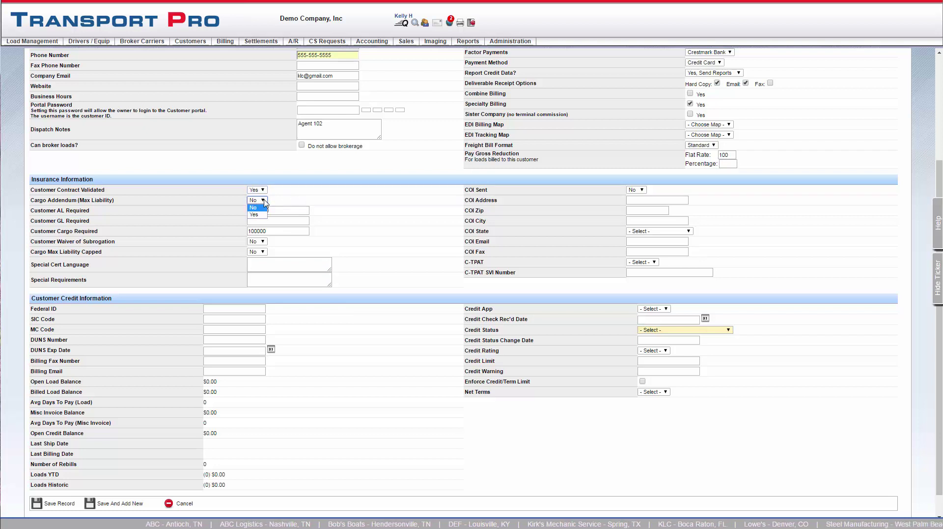
pyautogui.click(264, 201)
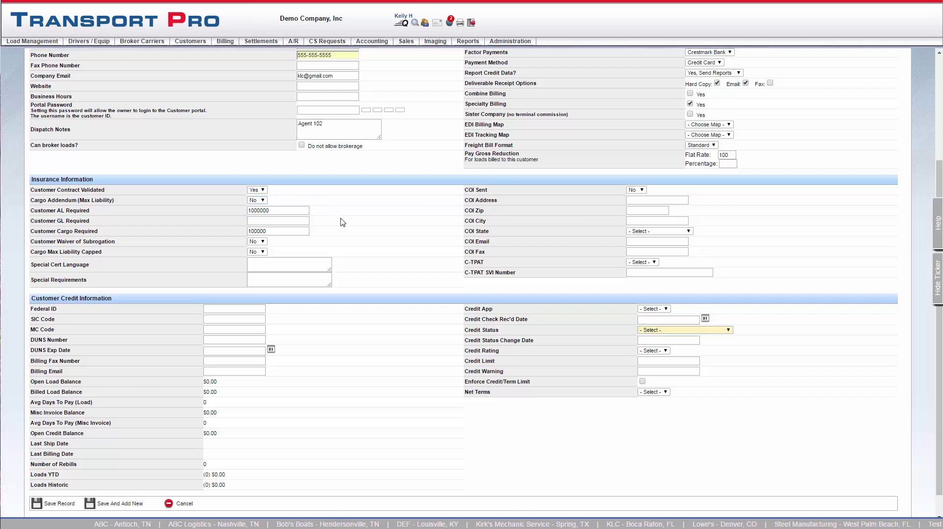
# Step: Set COI Sent to Yes in the insurance section
pyautogui.scroll(-1, 342, 222)
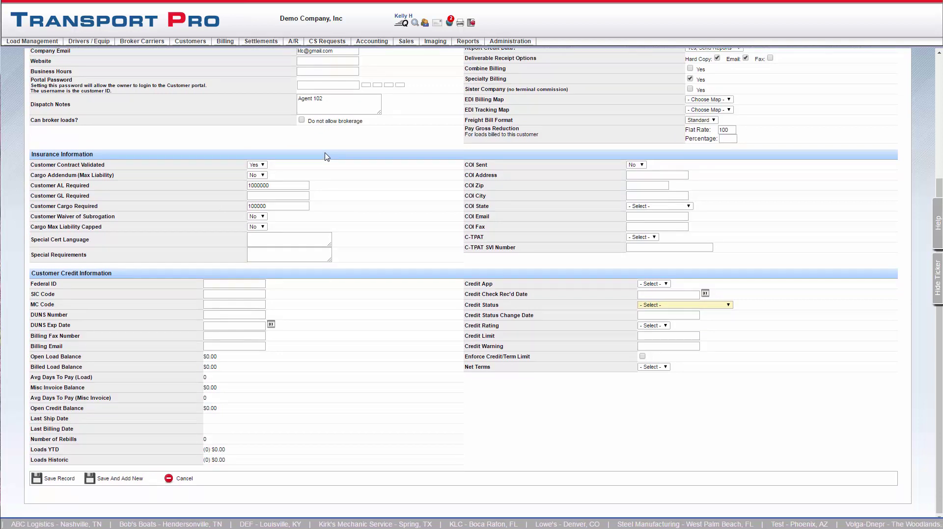
pyautogui.click(293, 236)
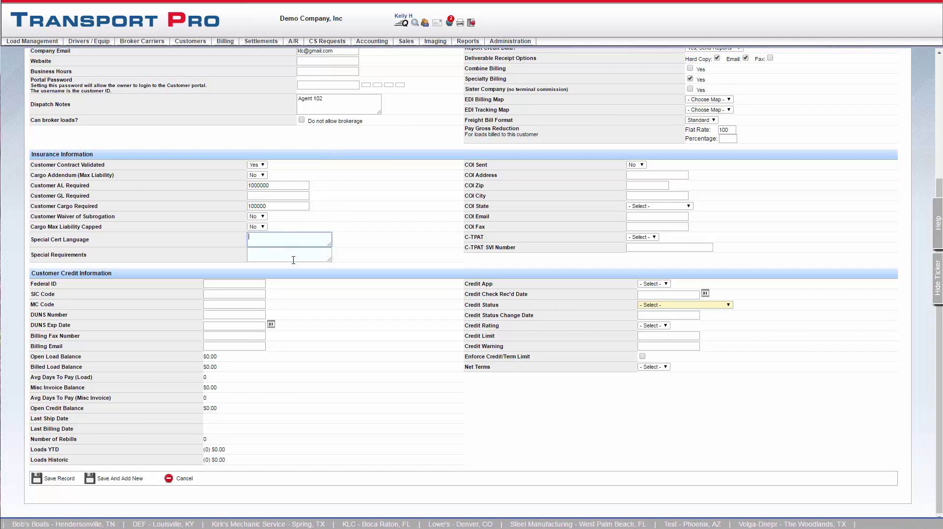
pyautogui.click(294, 255)
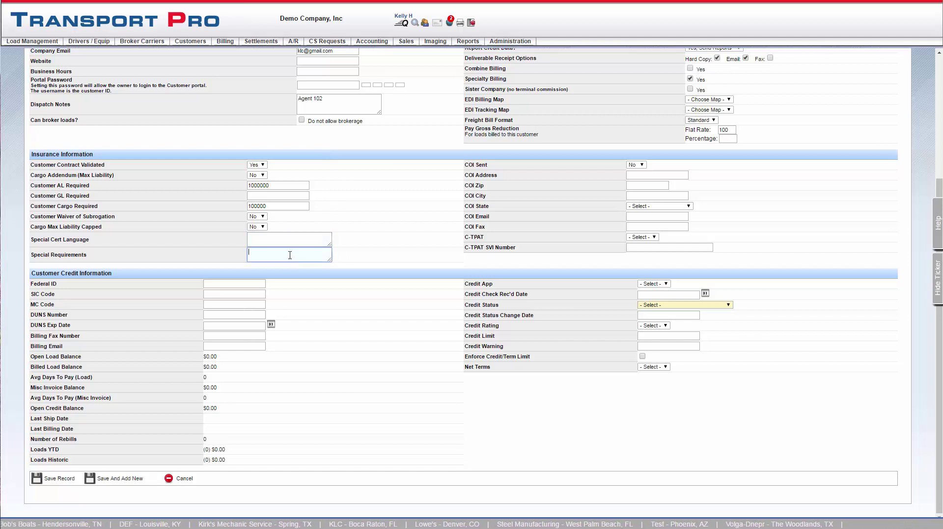
pyautogui.click(636, 164)
pyautogui.click(634, 179)
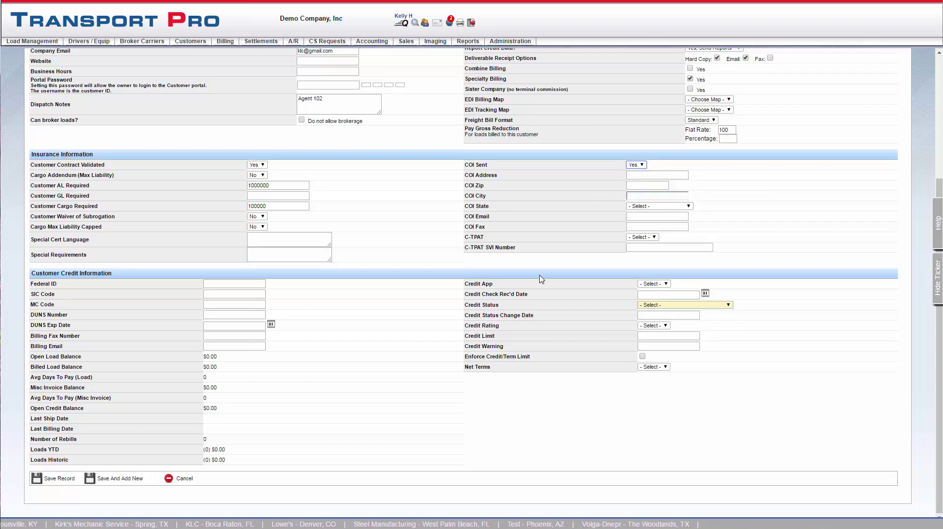
# Step: Enter the customer's Federal ID in the credit section
pyautogui.click(262, 285)
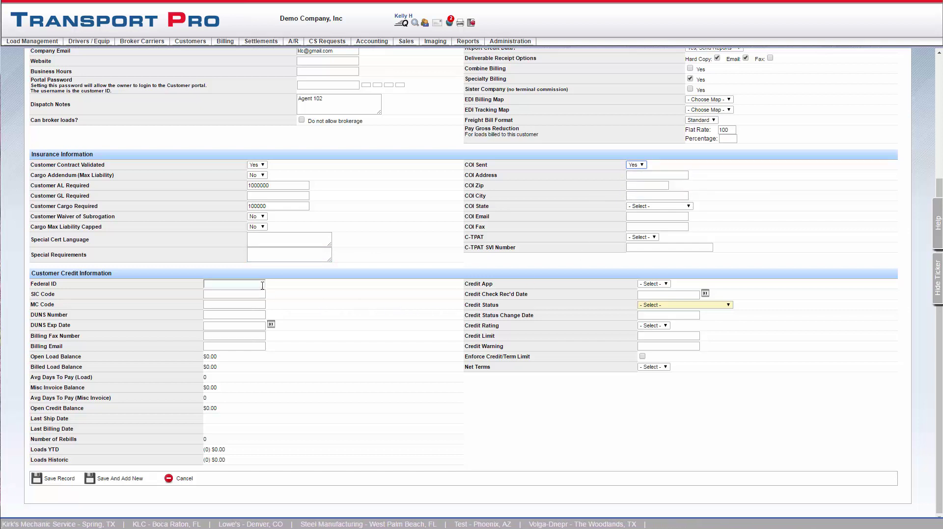
pyautogui.click(262, 285)
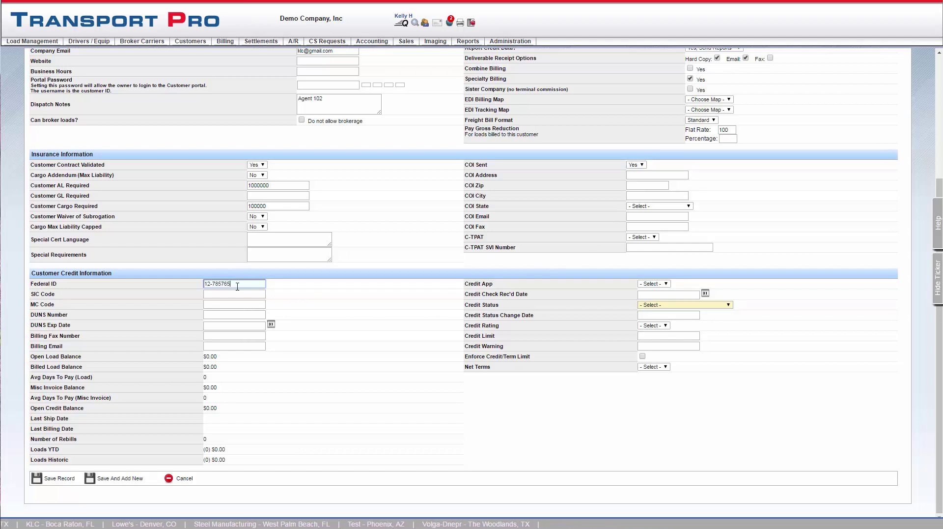
pyautogui.press('Tab')
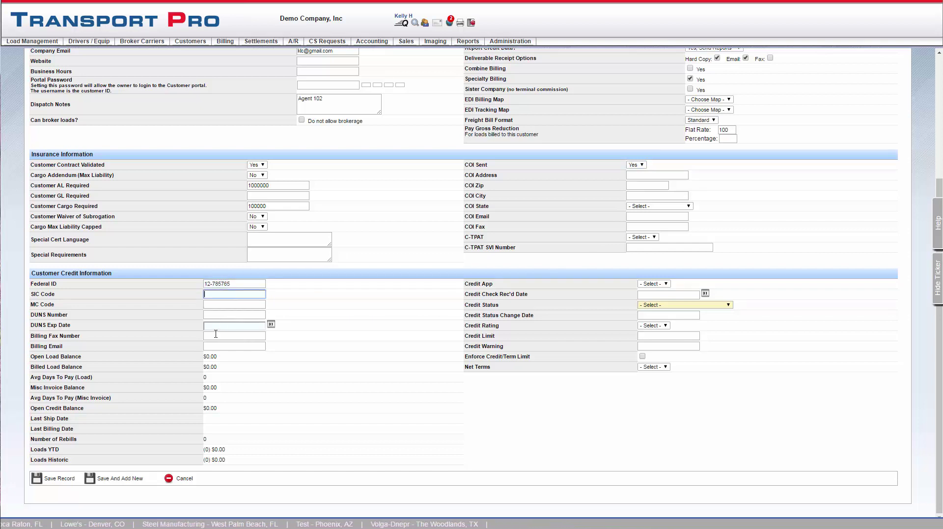
pyautogui.click(213, 337)
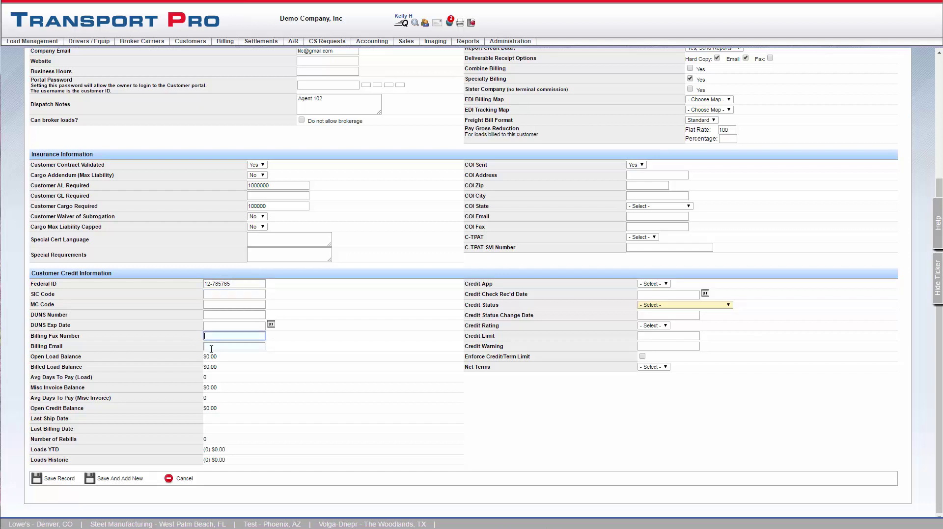
pyautogui.click(214, 347)
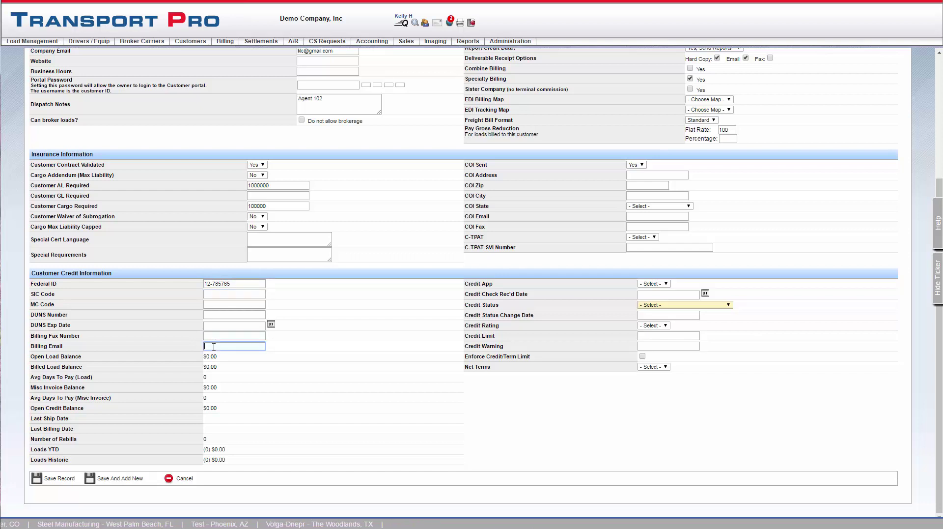
# Step: Set credit app Received, status Active - COD, credit limit 10000 and credit warning 8000
pyautogui.click(667, 285)
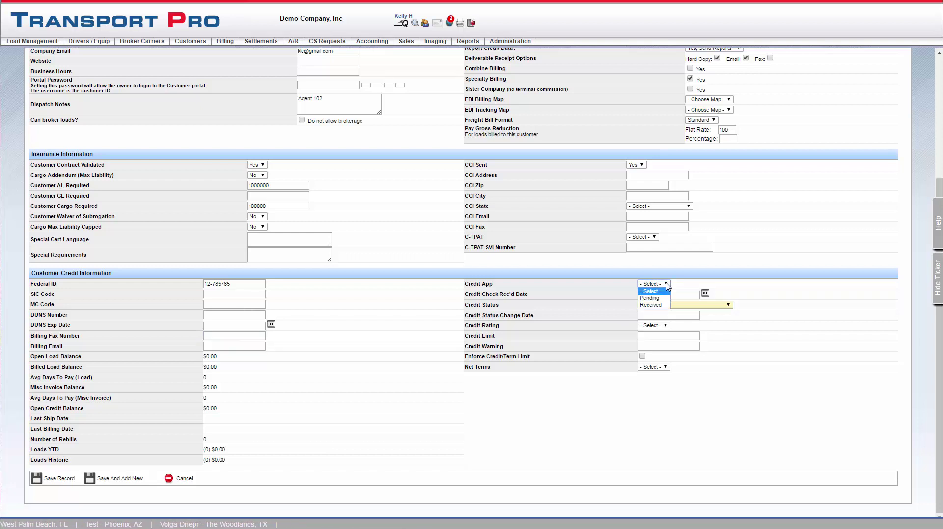
pyautogui.click(665, 305)
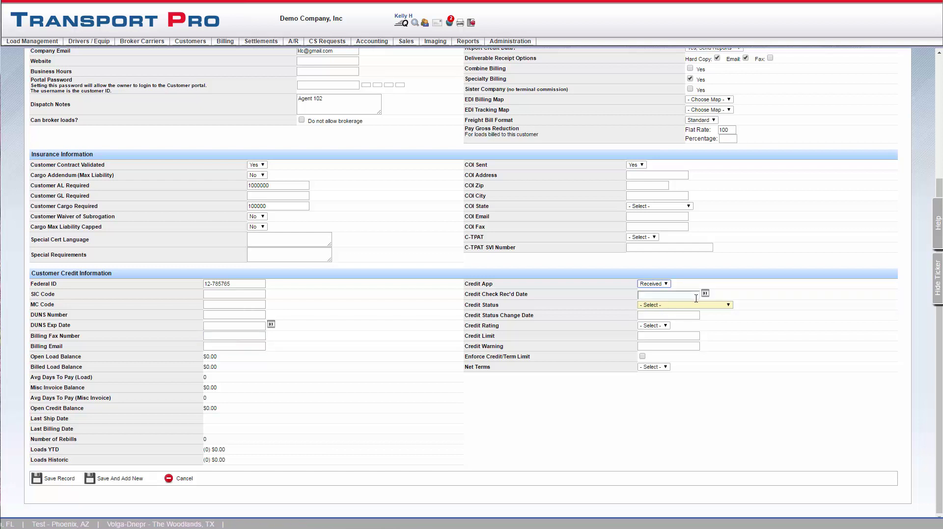
pyautogui.click(730, 305)
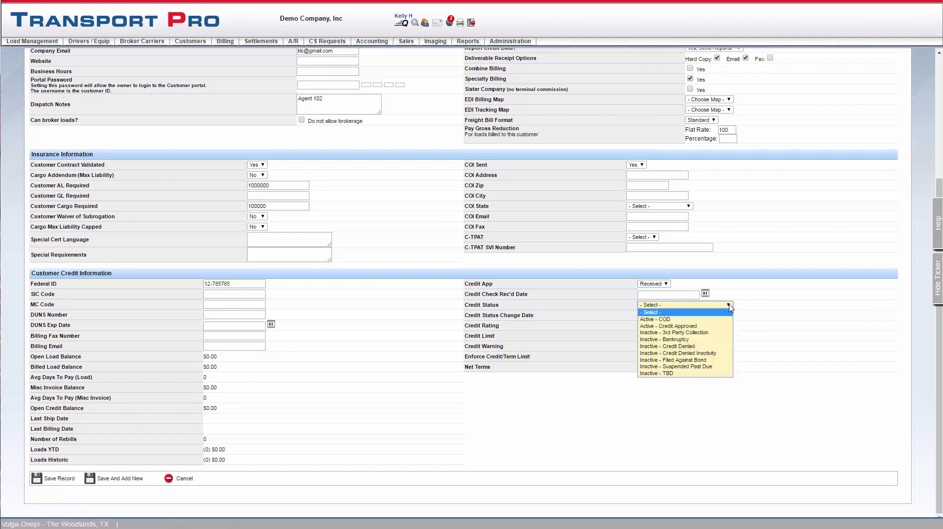
pyautogui.click(679, 325)
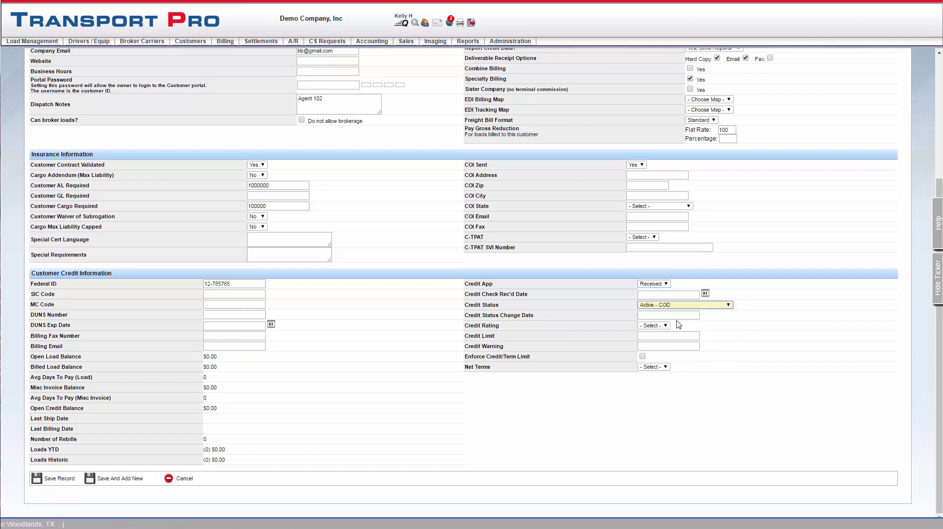
pyautogui.click(655, 336)
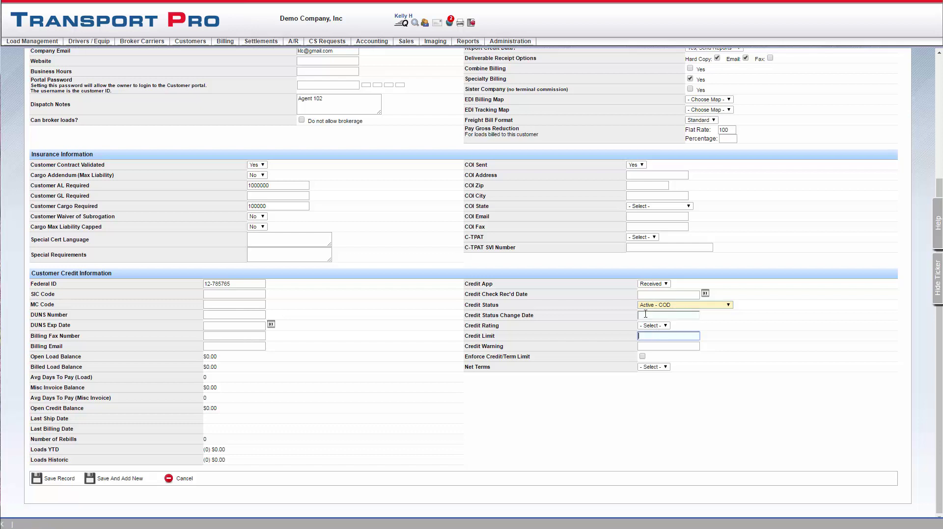
pyautogui.write('10000')
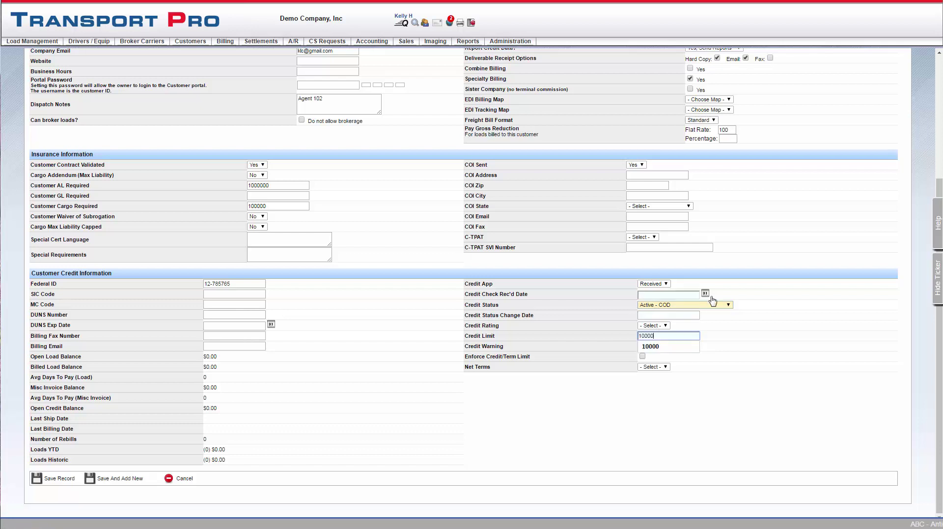
pyautogui.click(671, 345)
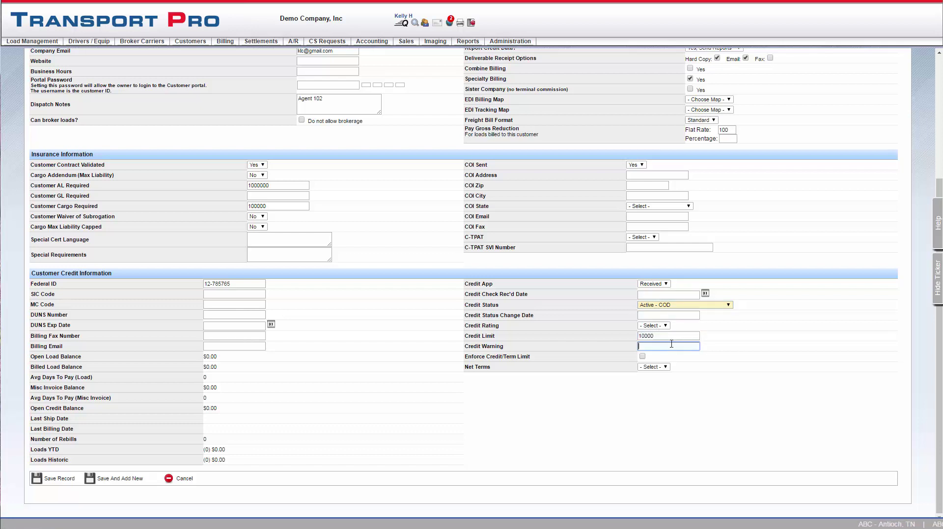
pyautogui.write('8')
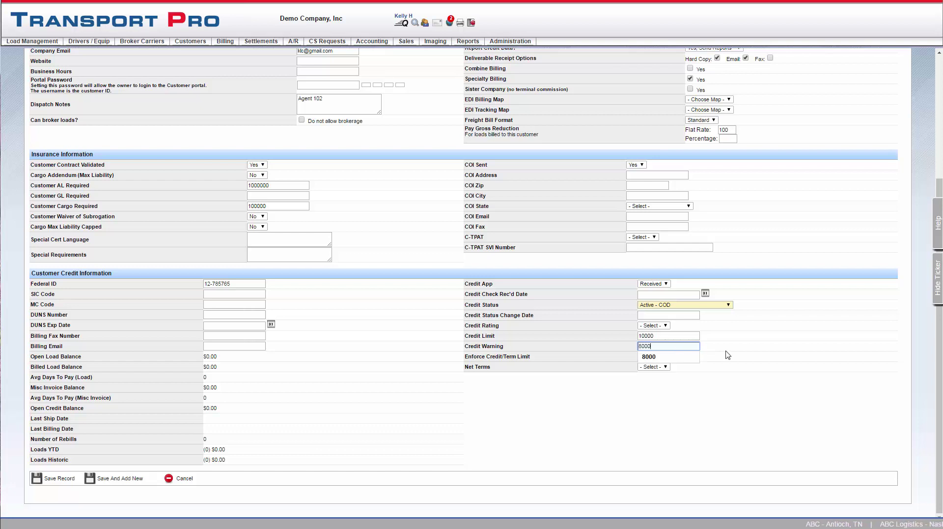
pyautogui.write('000')
pyautogui.click(727, 350)
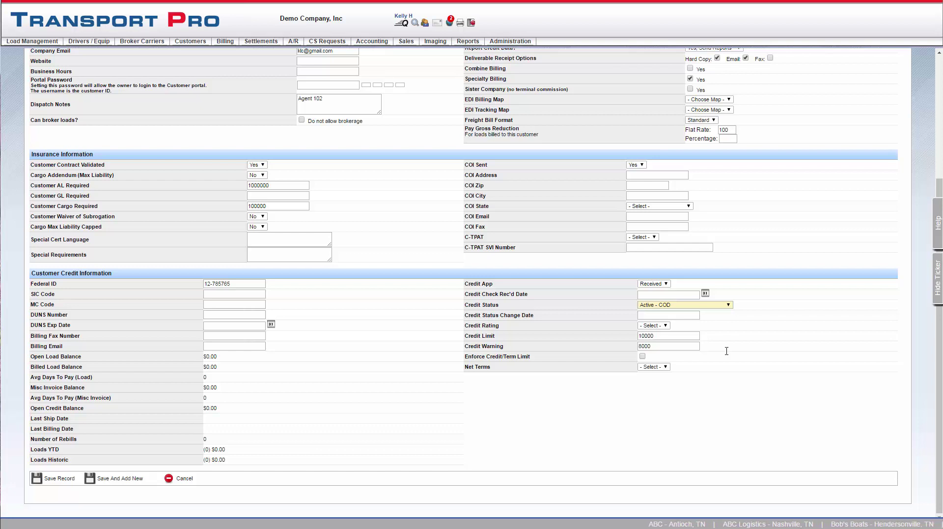
# Step: Enforce the credit/term limit, leave Net Terms unset, and save the KLC Shipping record
pyautogui.click(642, 356)
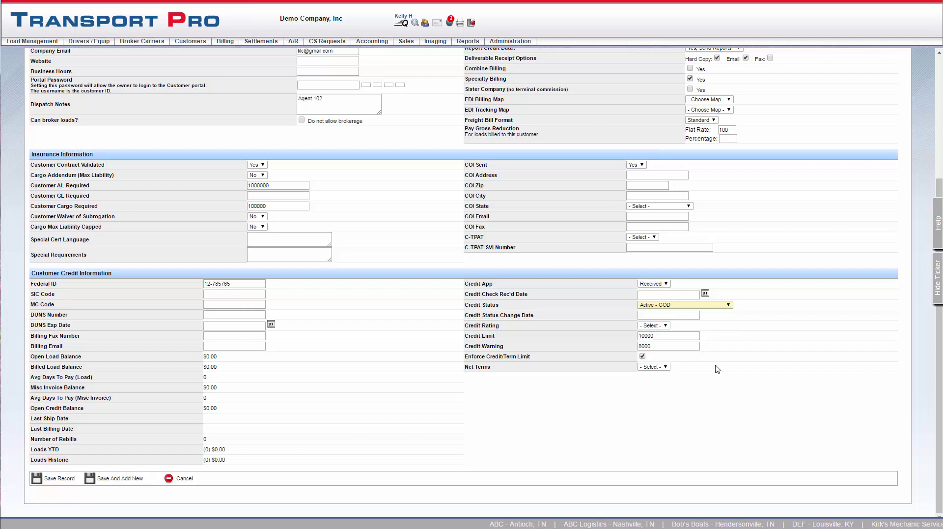
pyautogui.click(666, 367)
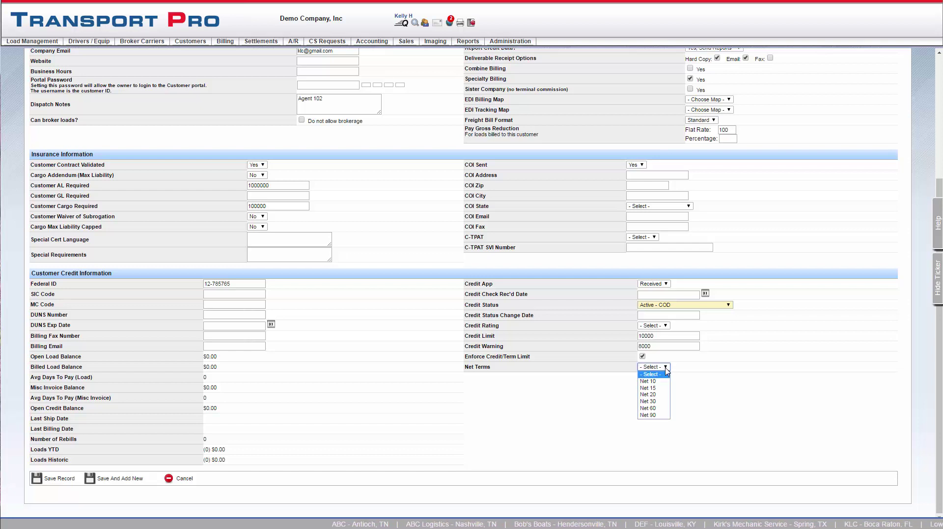
pyautogui.click(666, 367)
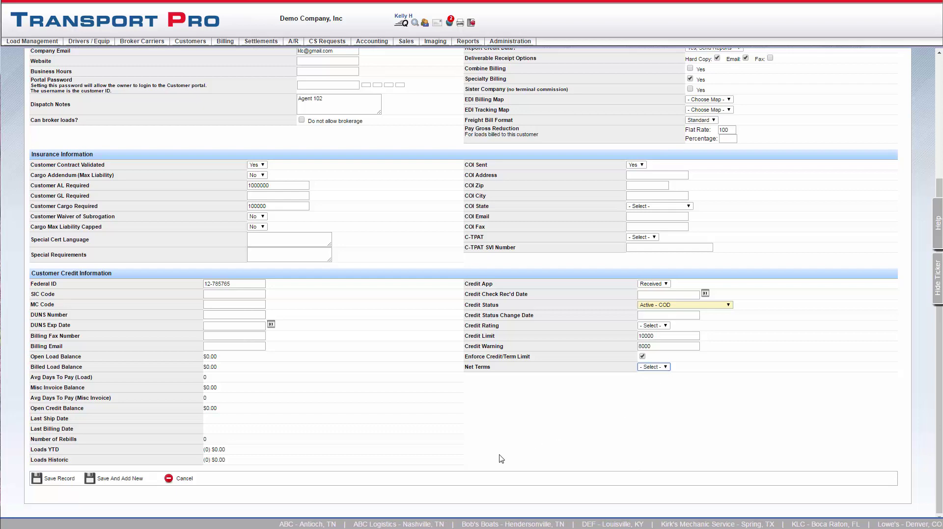
pyautogui.click(49, 479)
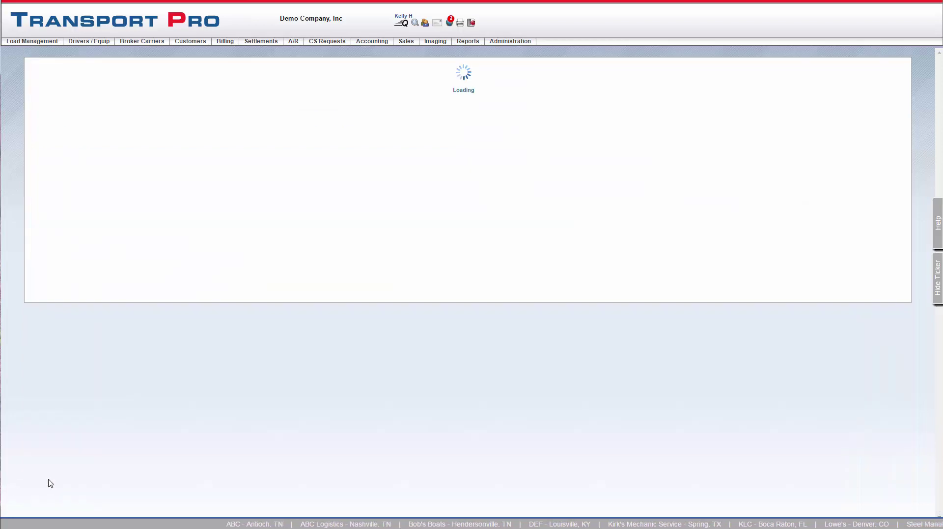